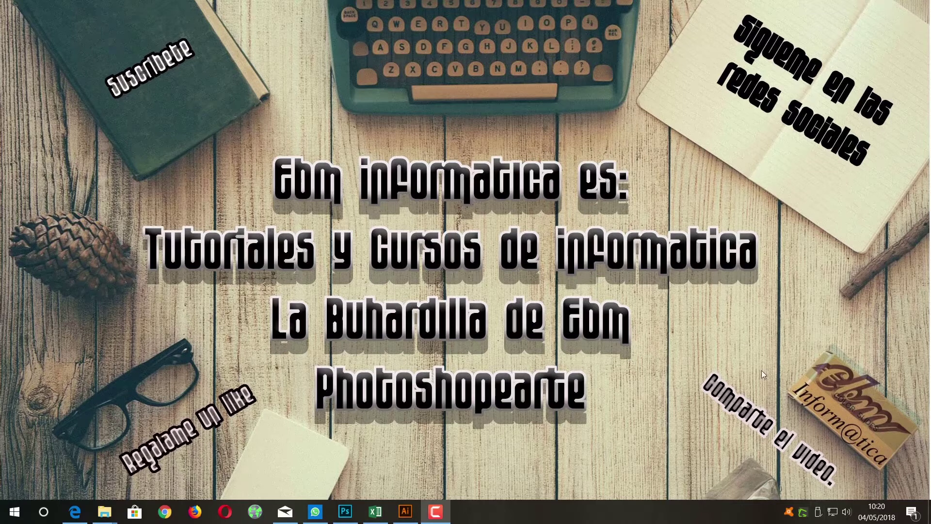
Create a new blank Illustrator document from the 500 x 500 px preset.
click(412, 510)
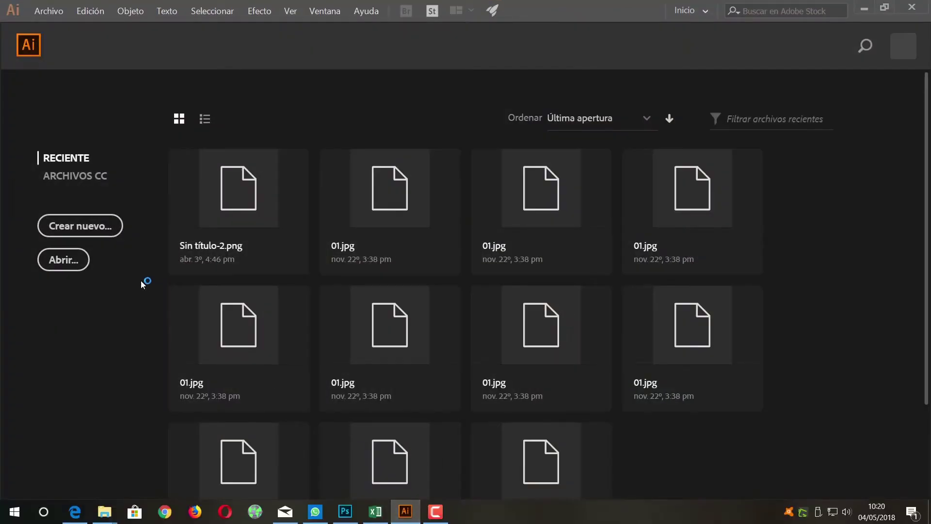
click(98, 233)
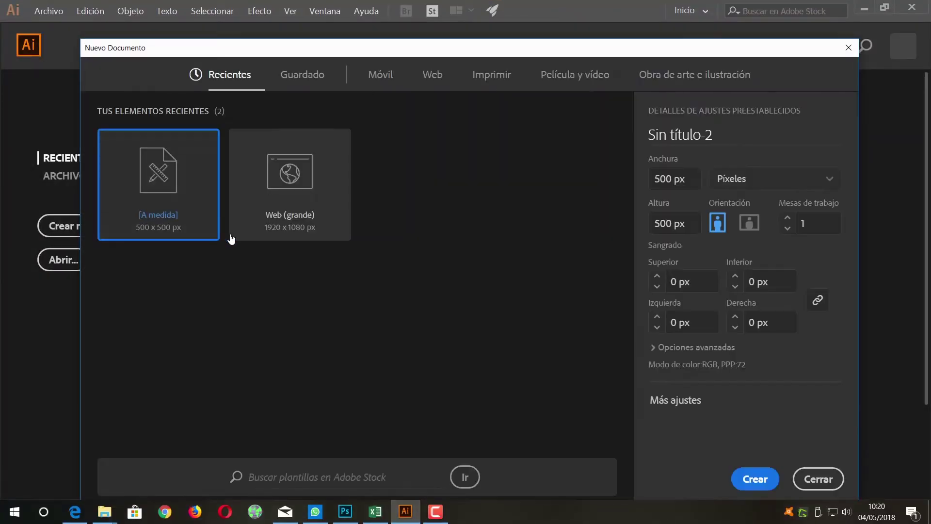
double_click(176, 195)
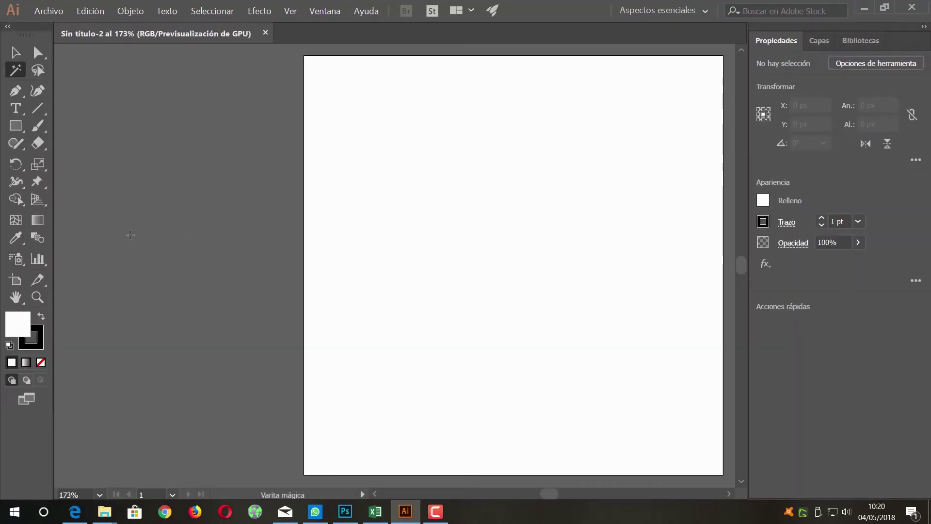
Add a text object on the artboard and replace the Lorem ipsum placeholder with a capital E.
click(15, 109)
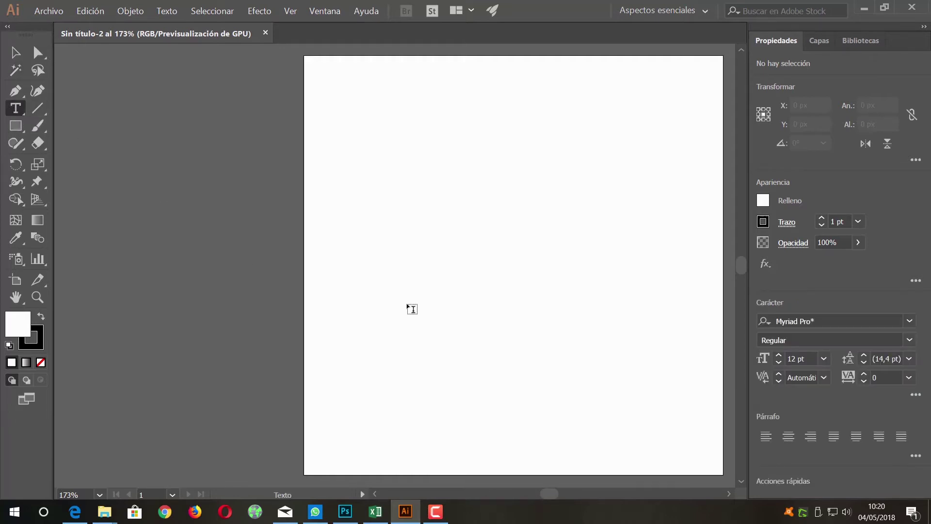
click(442, 313)
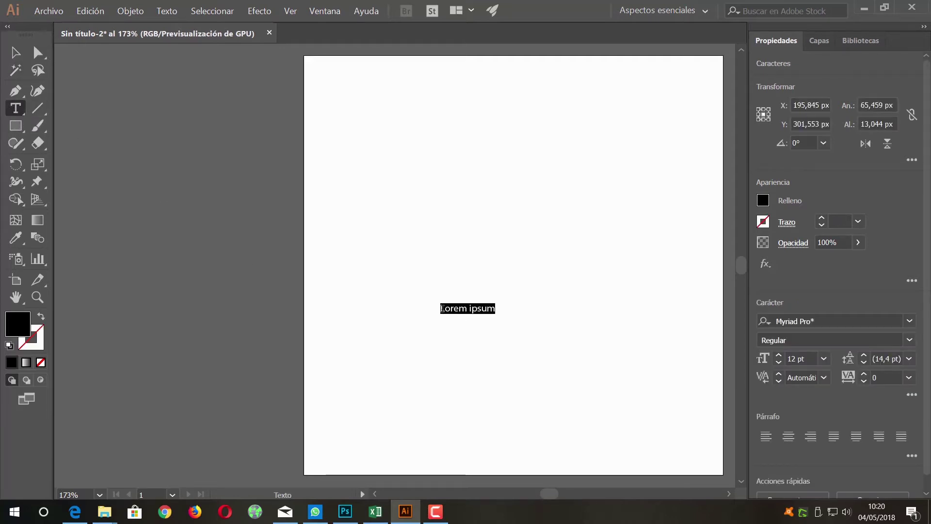
click(825, 360)
click(843, 343)
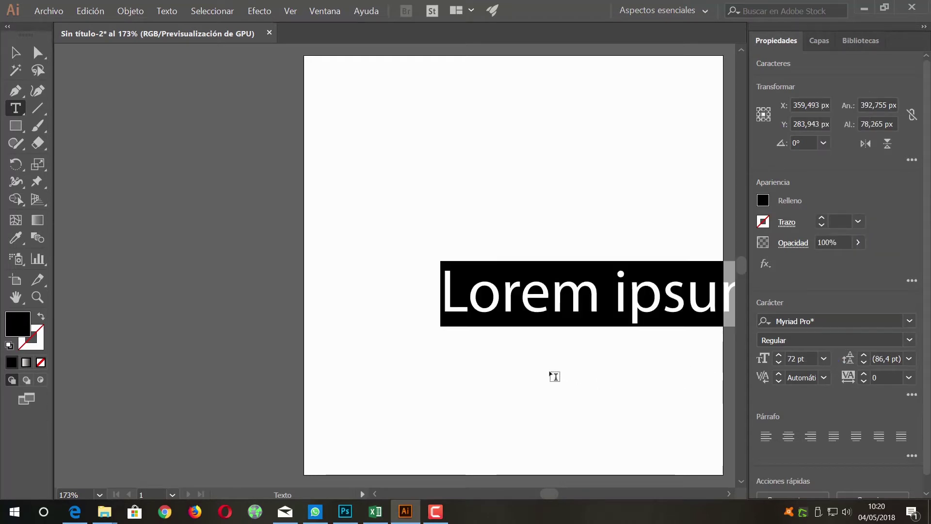
key(BackSpace)
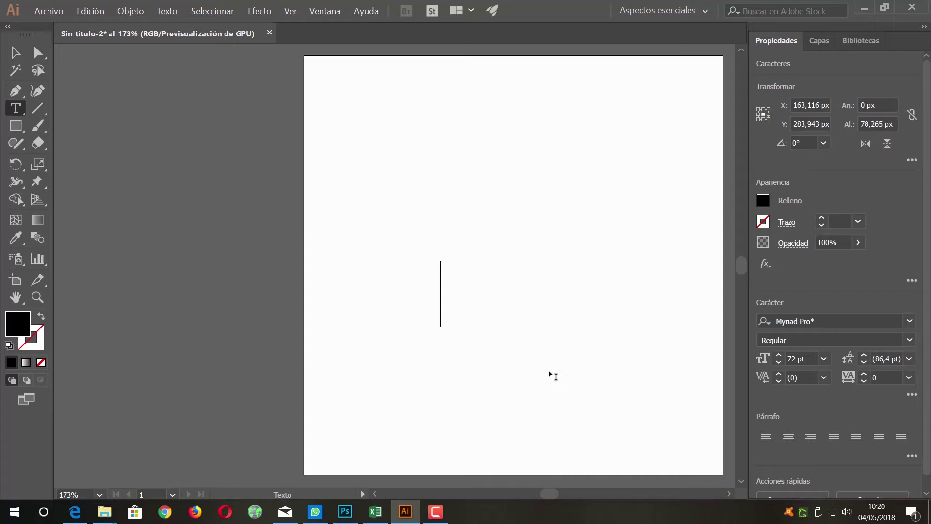
text(E)
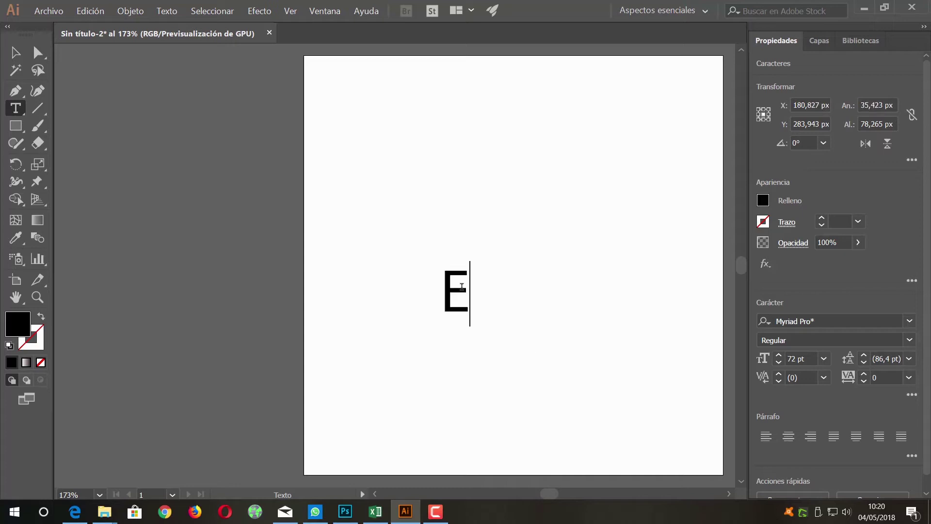
Select the E and enlarge its font size to 400 pt.
drag(468, 284, 437, 283)
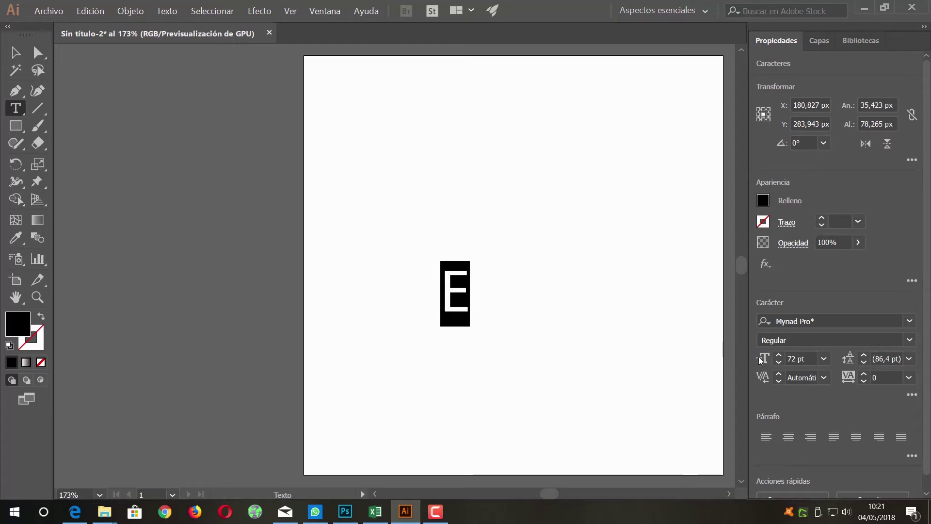
click(823, 359)
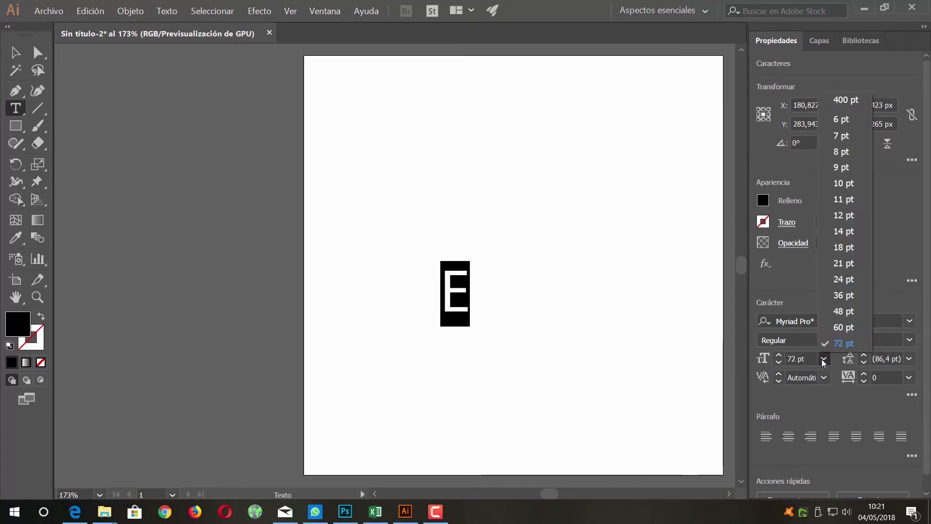
click(789, 357)
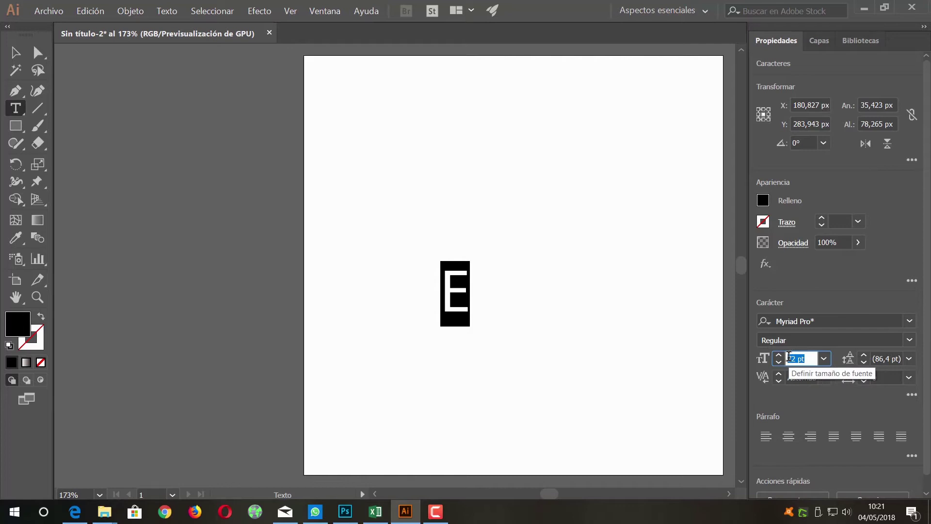
text(10)
key(Return)
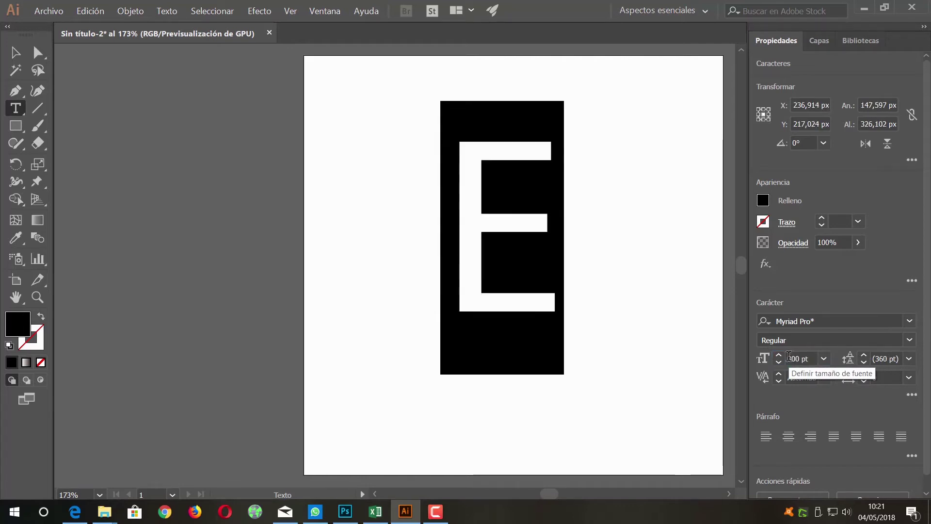
click(812, 357)
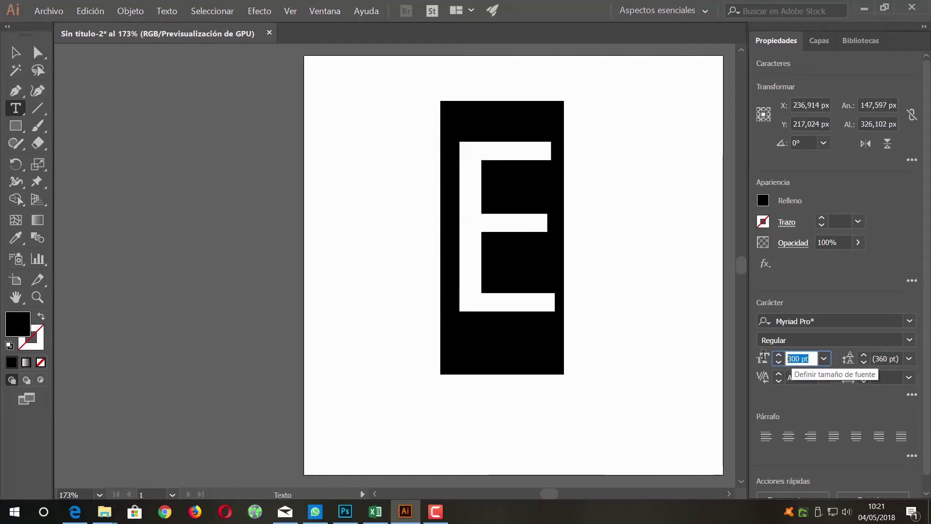
text(400)
key(Return)
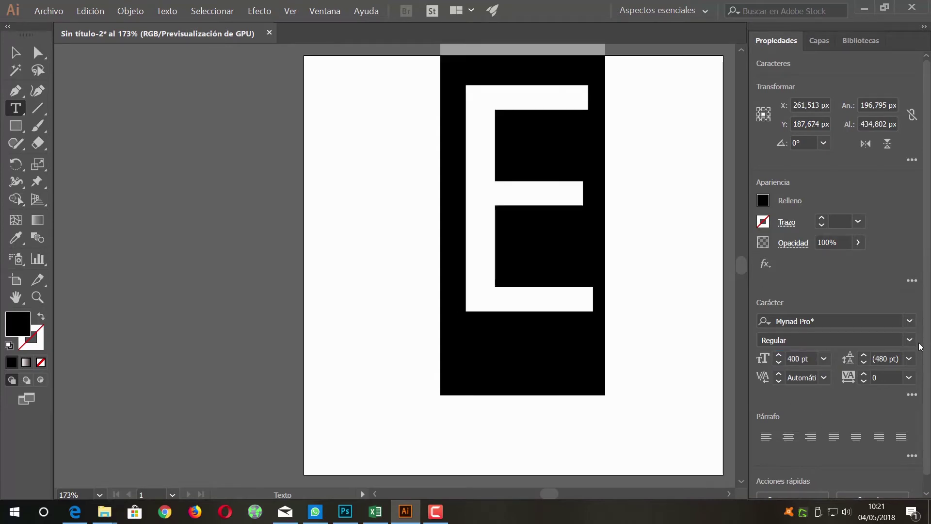
Switch the E to the Digifit font and drag it down and left onto the artboard.
click(909, 320)
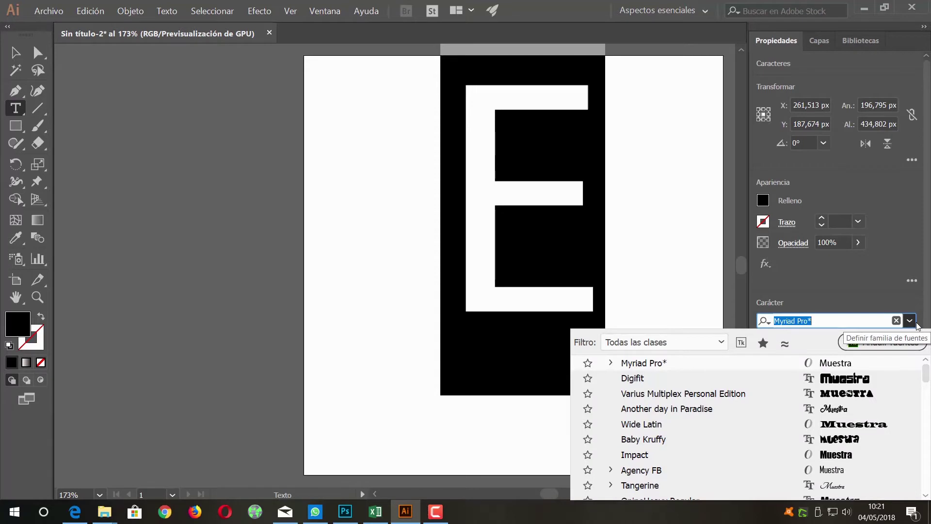
click(868, 381)
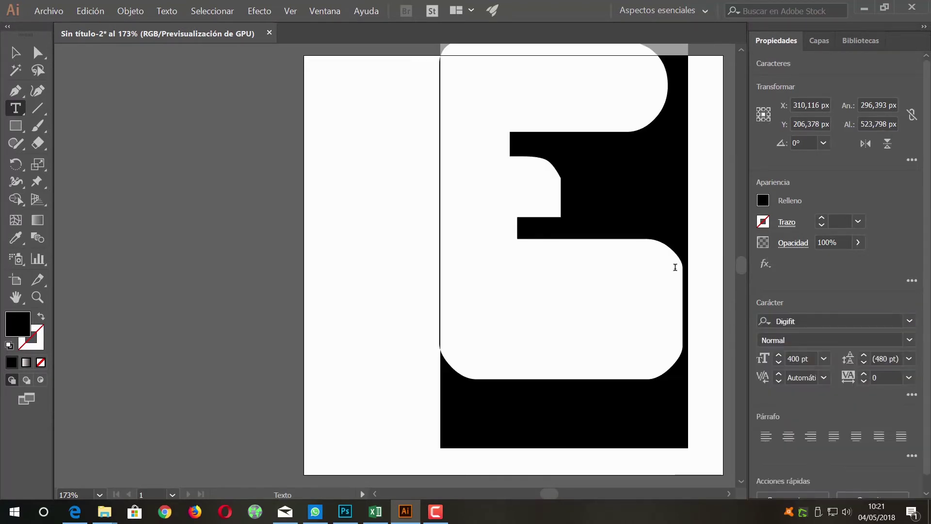
key(Escape)
mouse_move(482, 92)
mouse_down()
mouse_move(465, 156)
mouse_move(441, 152)
mouse_up()
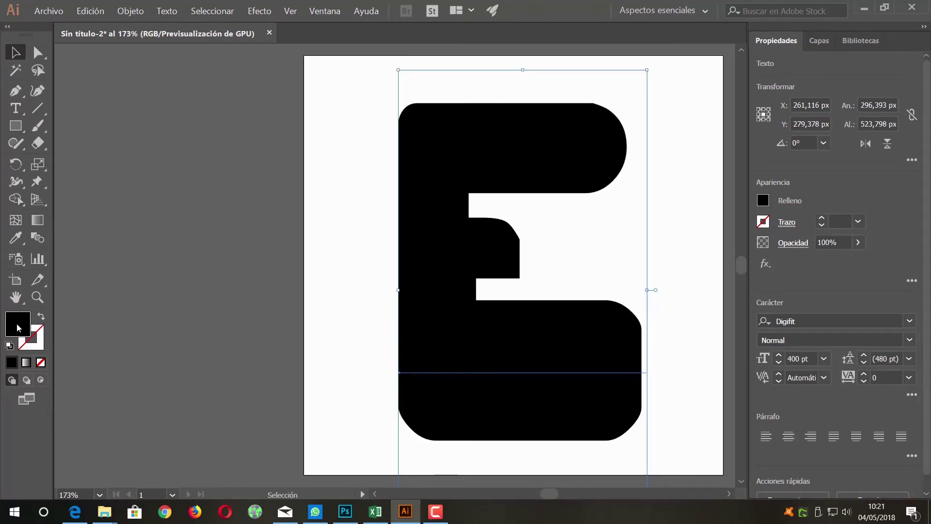
Fill the Digifit E with the red swatch from the Properties fill colours.
click(765, 204)
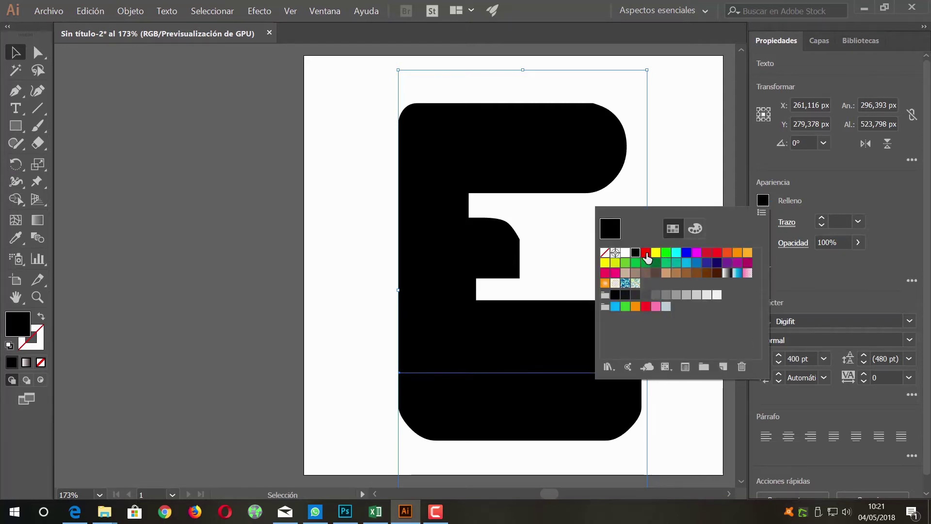
click(646, 253)
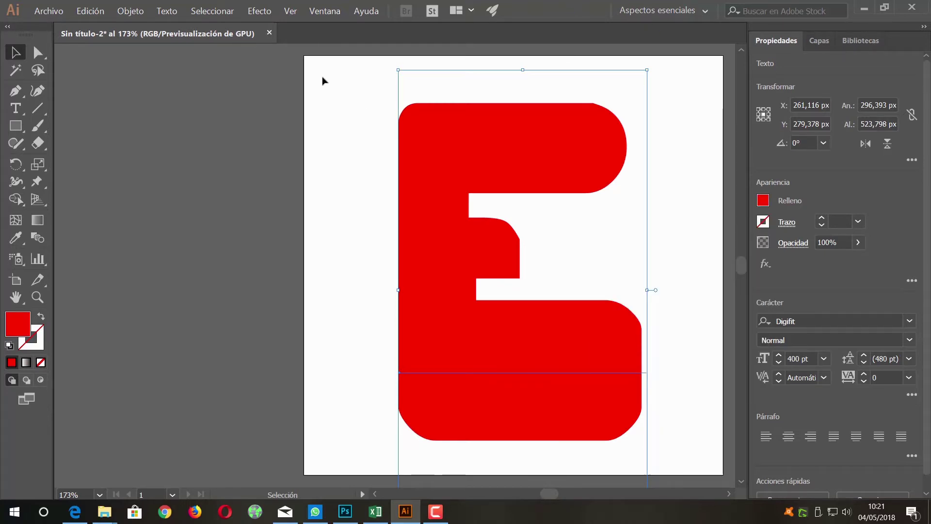
click(257, 12)
mouse_move(334, 82)
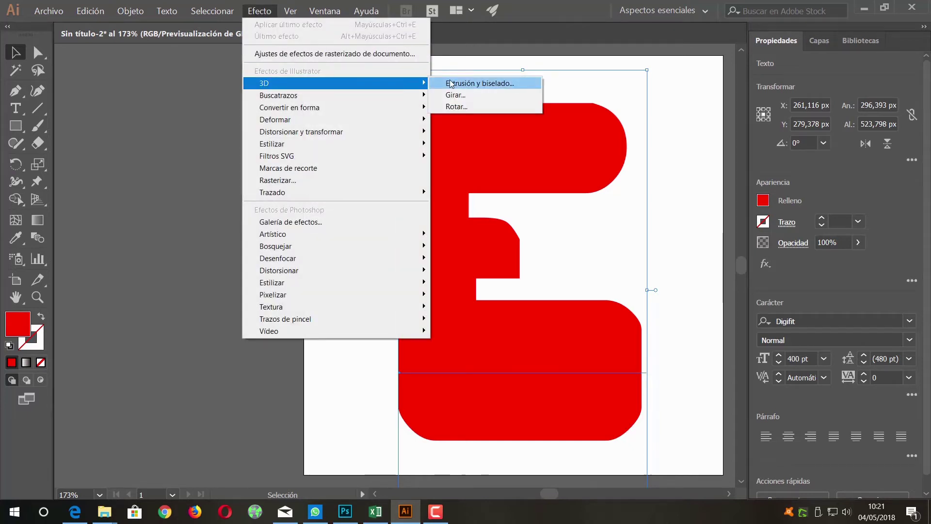
Extrude the E 50 pt in 3D, rotate it to a custom angle, and apply a Complejo 2 bevel.
click(478, 83)
click(546, 315)
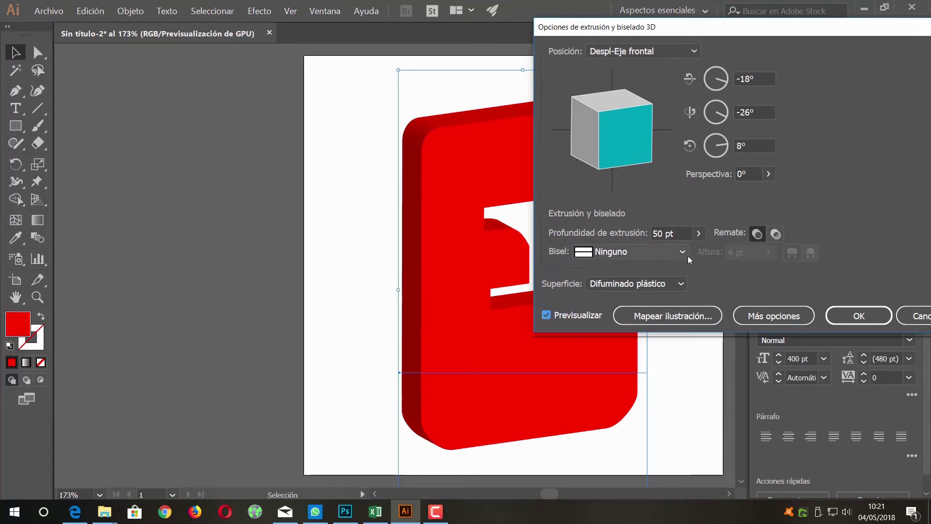
drag(596, 134, 607, 132)
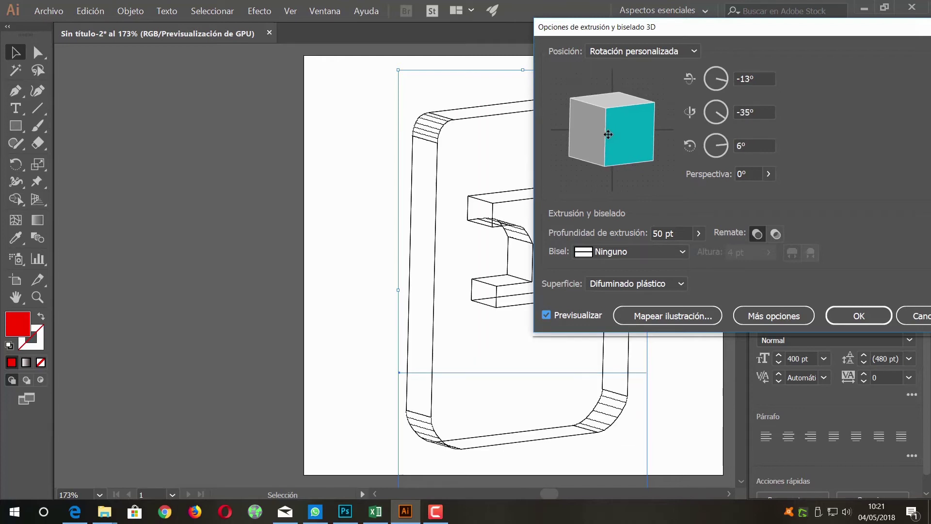
click(682, 251)
click(641, 286)
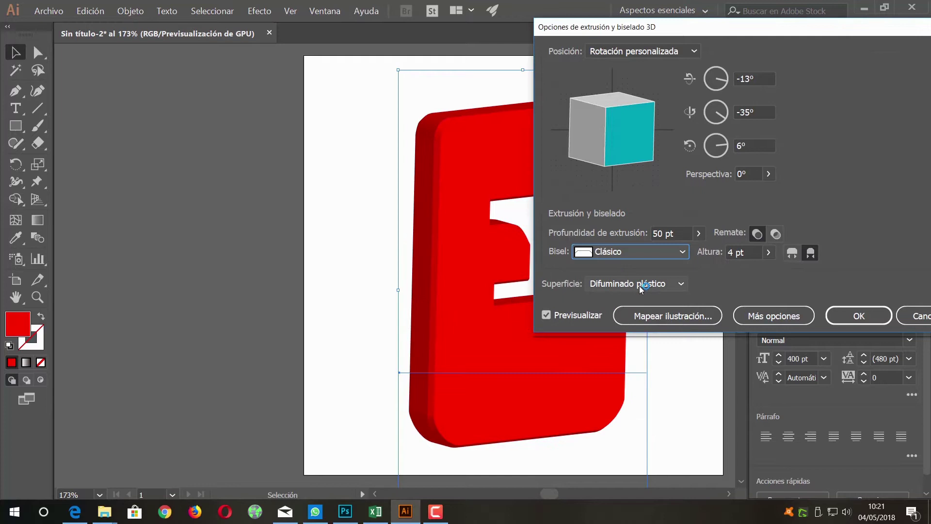
key(Down)
key(Down)
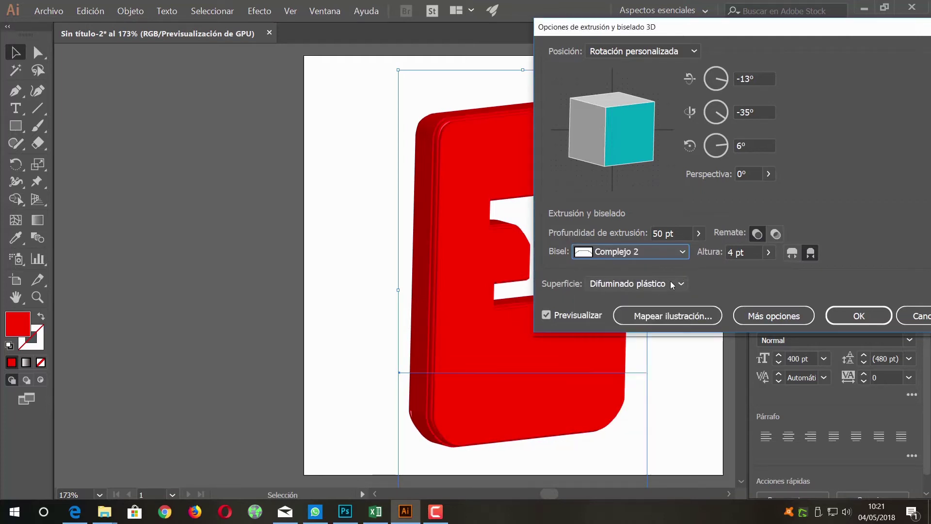
Try a Complejo 4 bevel, then settle on the Cala bevel.
click(682, 252)
click(617, 344)
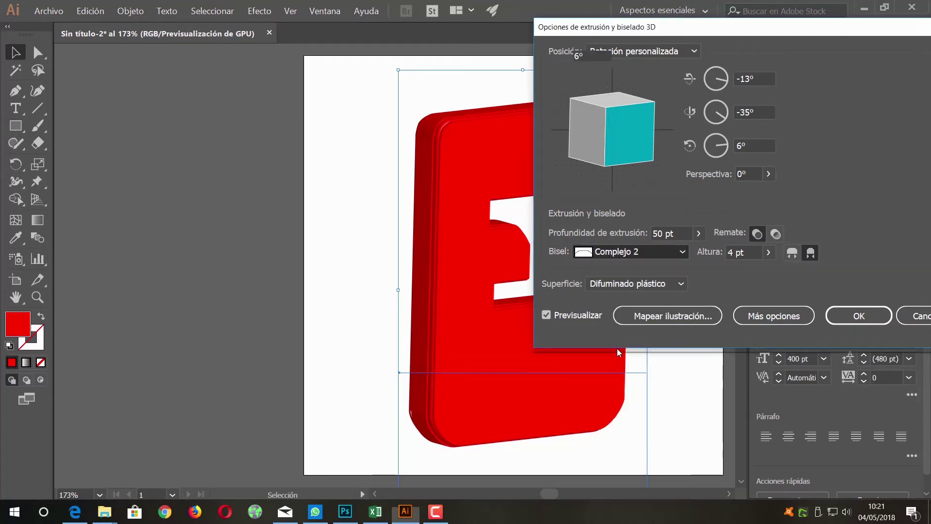
click(682, 256)
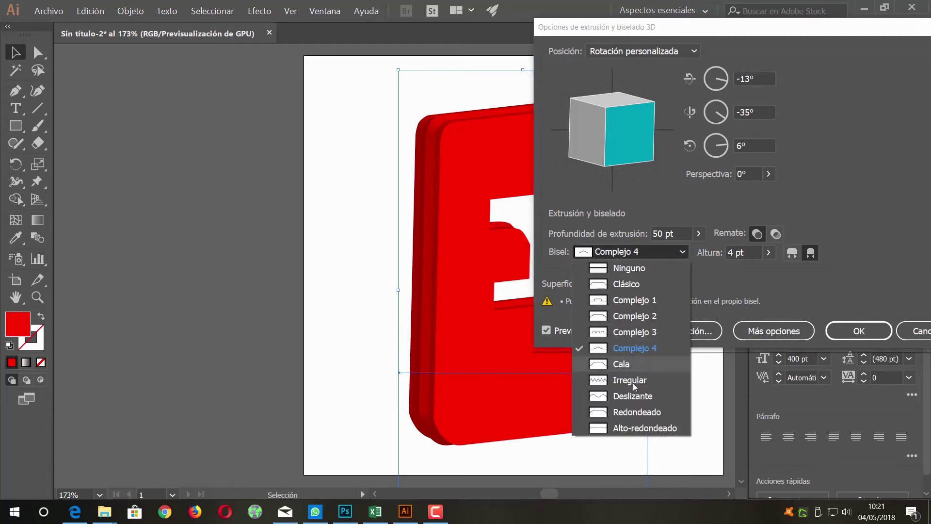
click(635, 364)
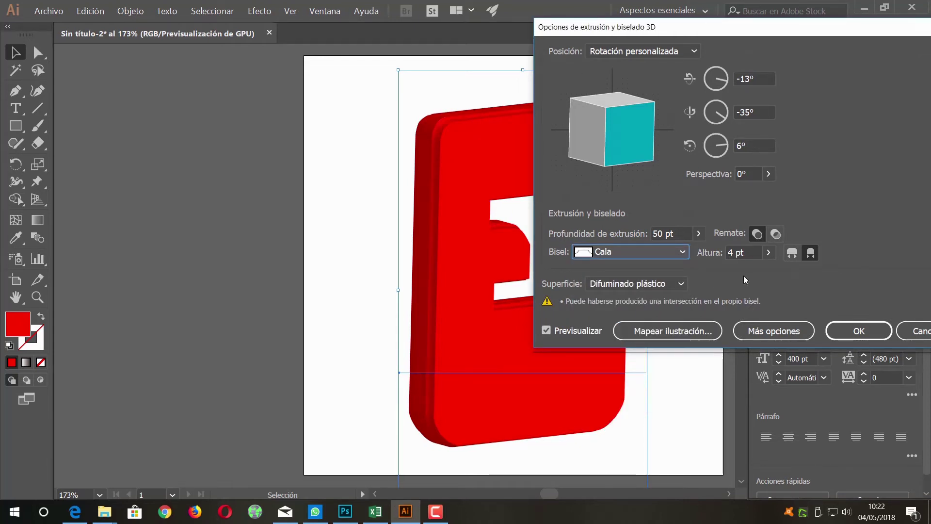
Compare Malla metálica, Sin difuminado and Difuminado difuso shading, keeping Difuminado plástico.
click(682, 284)
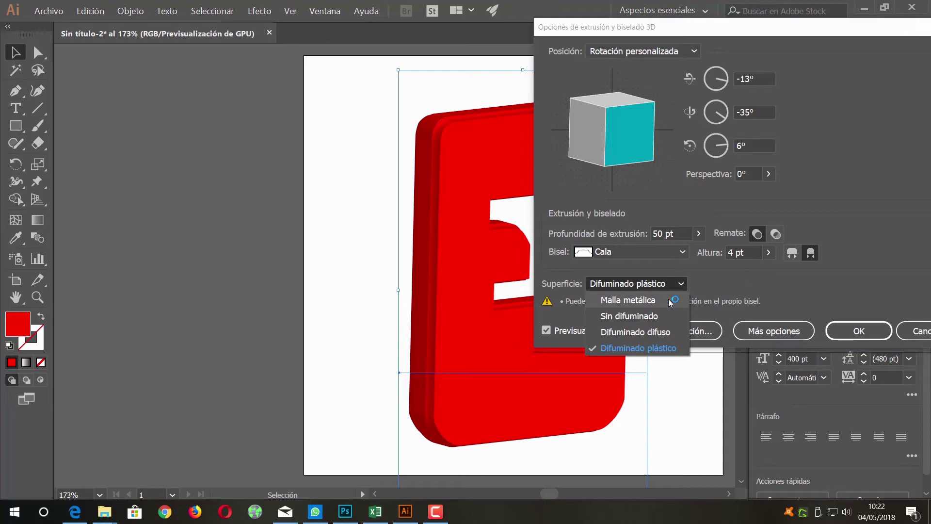
click(670, 301)
click(682, 286)
click(674, 314)
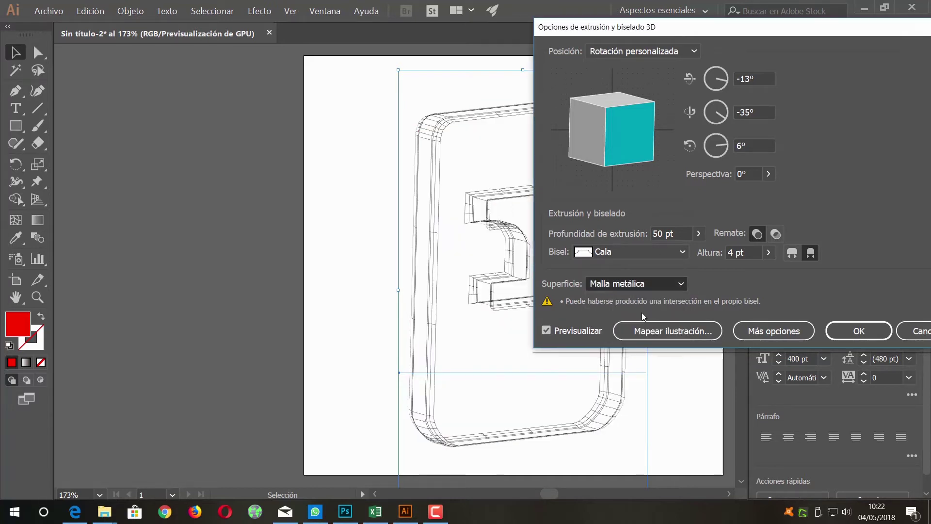
click(686, 286)
click(666, 333)
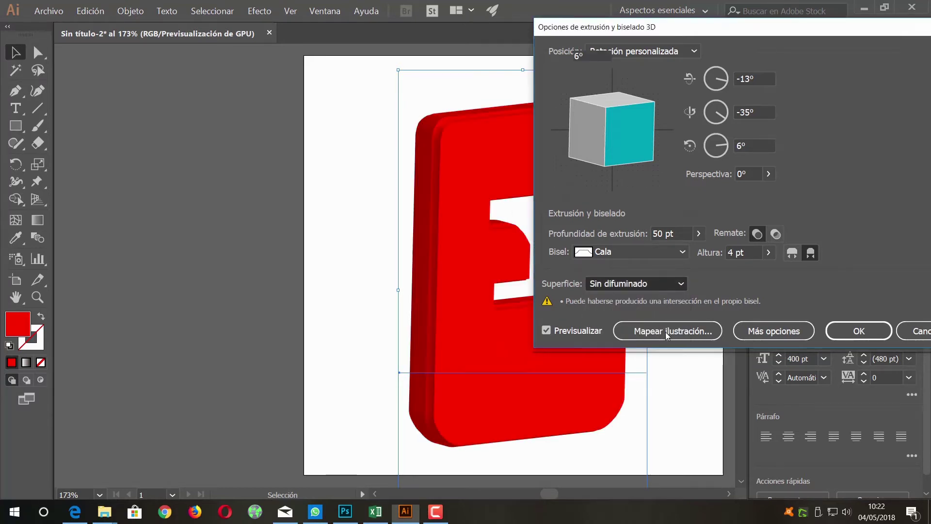
click(686, 286)
click(638, 347)
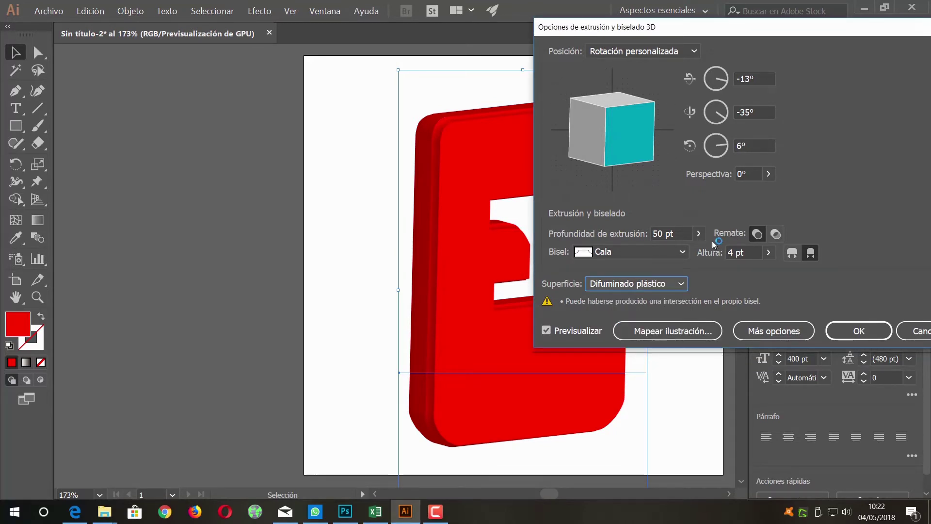
Keep the E capped, switch the bevel's edge side, and apply the 3D effect.
click(776, 234)
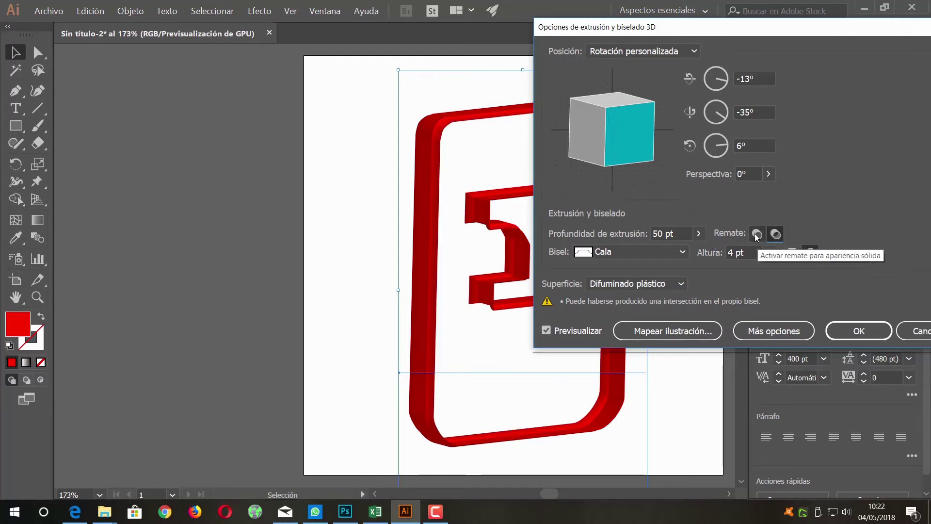
click(758, 234)
click(792, 252)
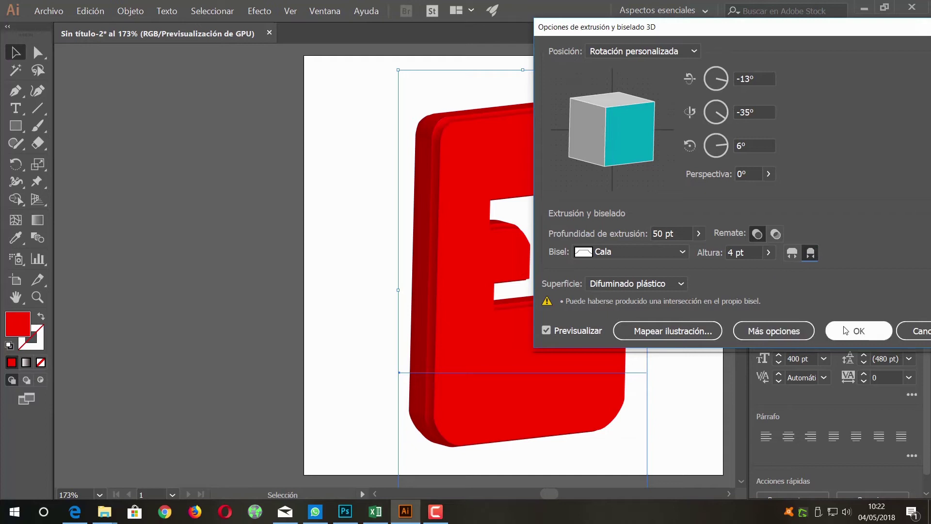
click(859, 331)
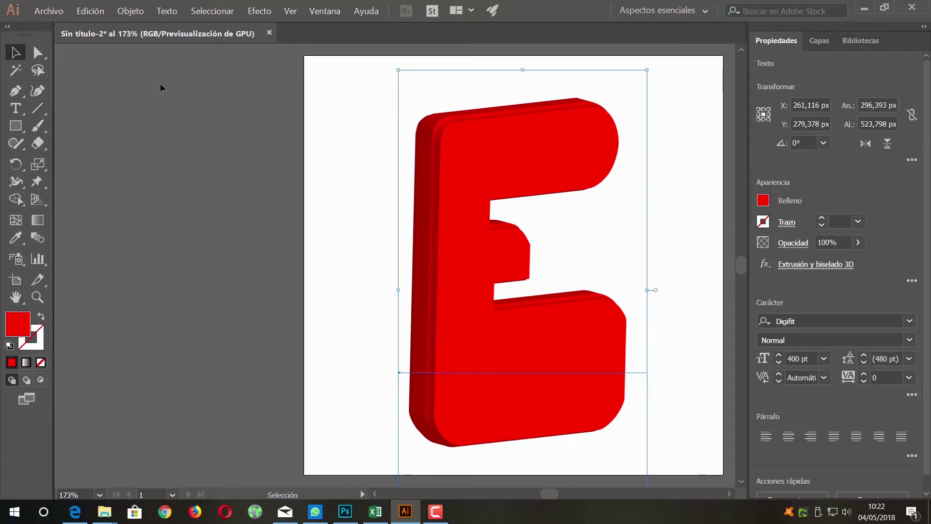
Copy the 3D red E to the clipboard and switch over to Photoshop.
click(92, 12)
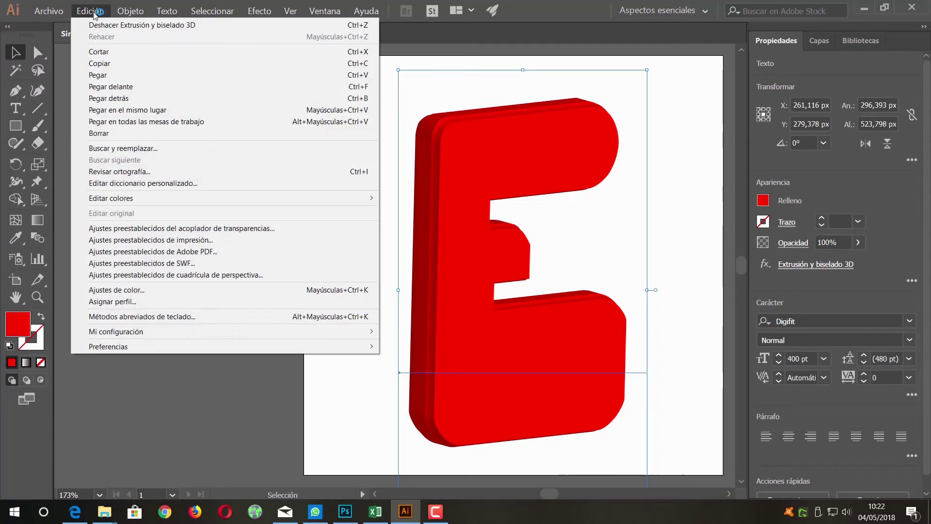
click(118, 64)
click(346, 518)
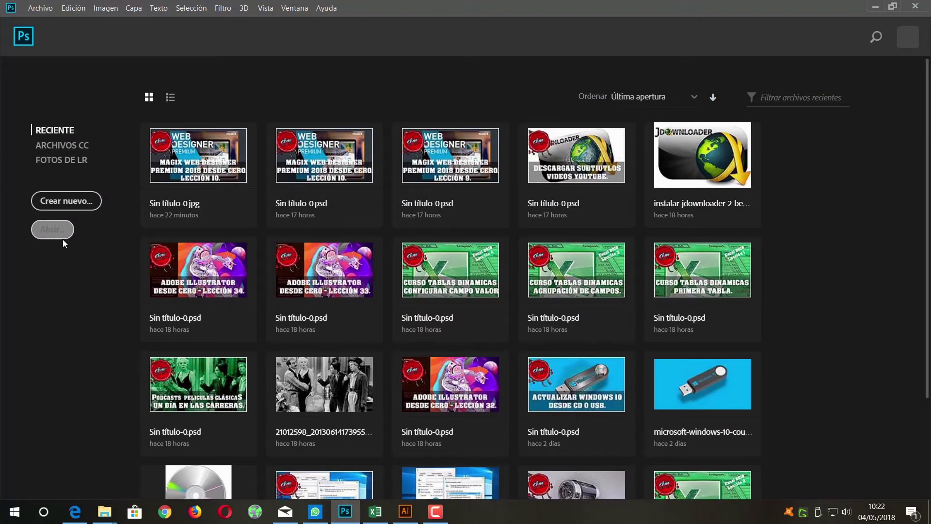
Create a 259 x 416 px Portapapeles-preset document and paste the E into it as pixels.
click(77, 204)
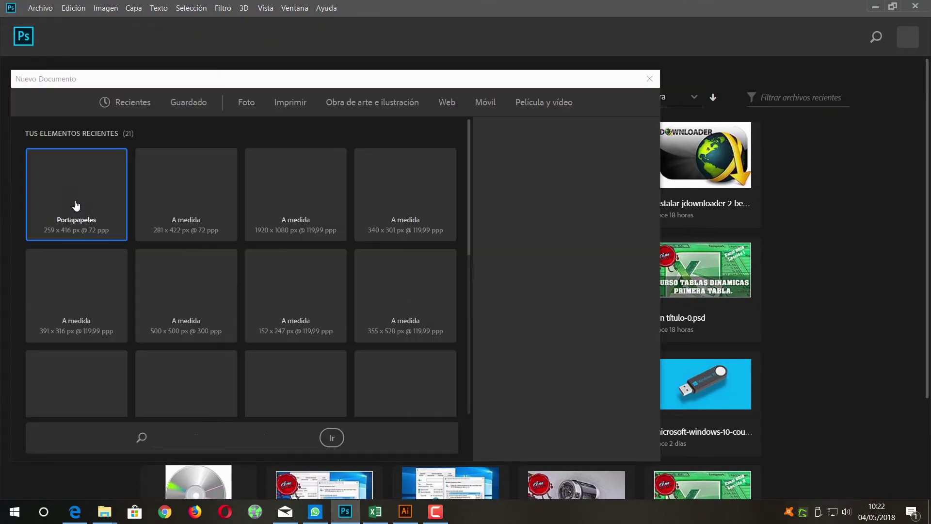
double_click(84, 192)
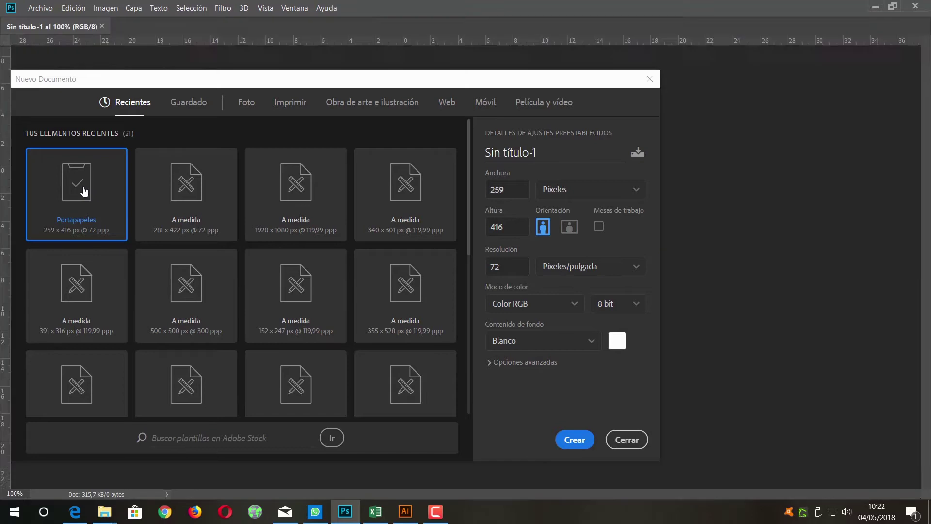
click(73, 13)
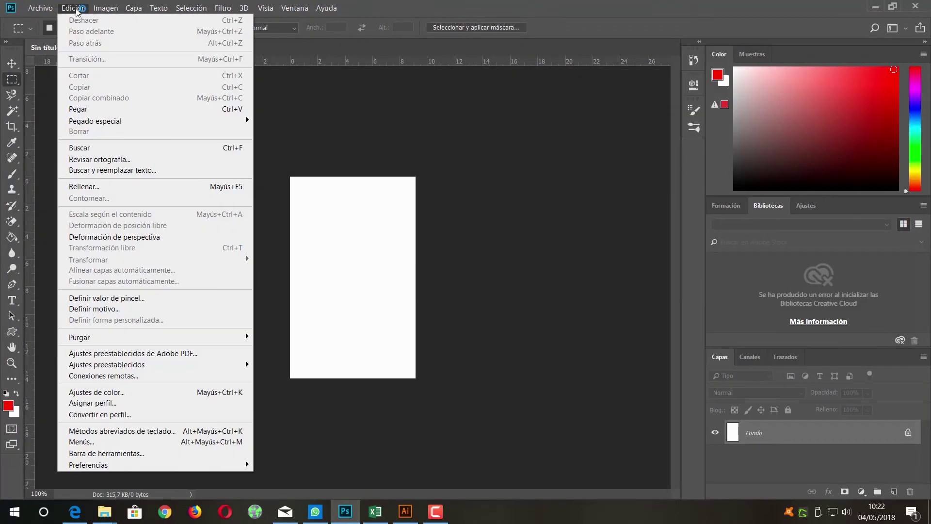
click(96, 110)
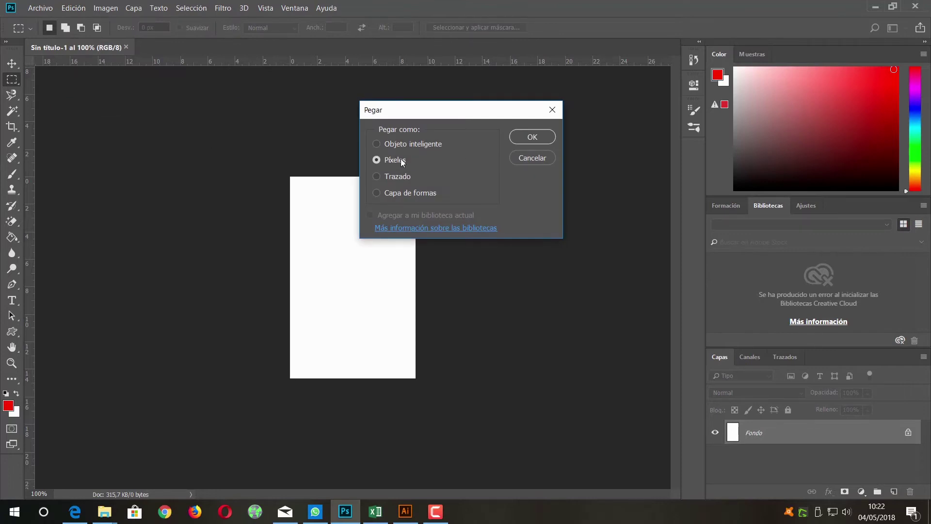
click(532, 137)
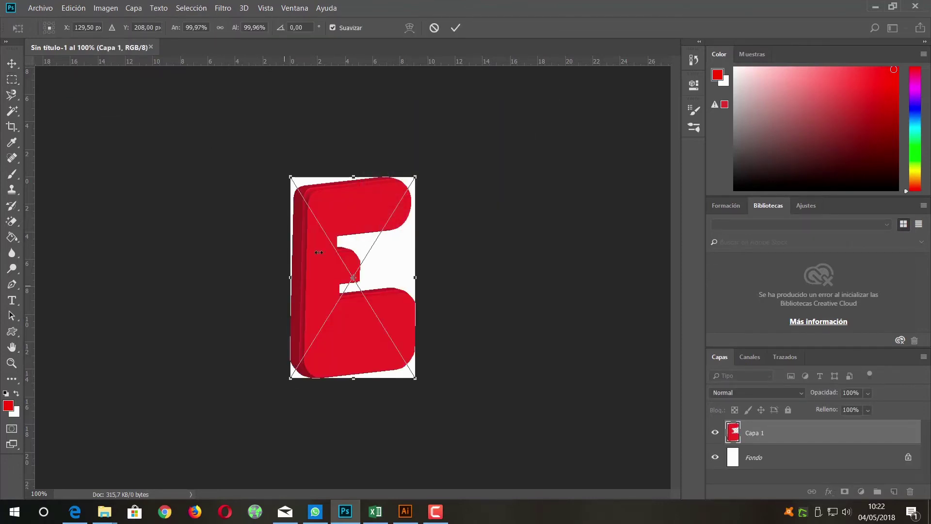
click(456, 28)
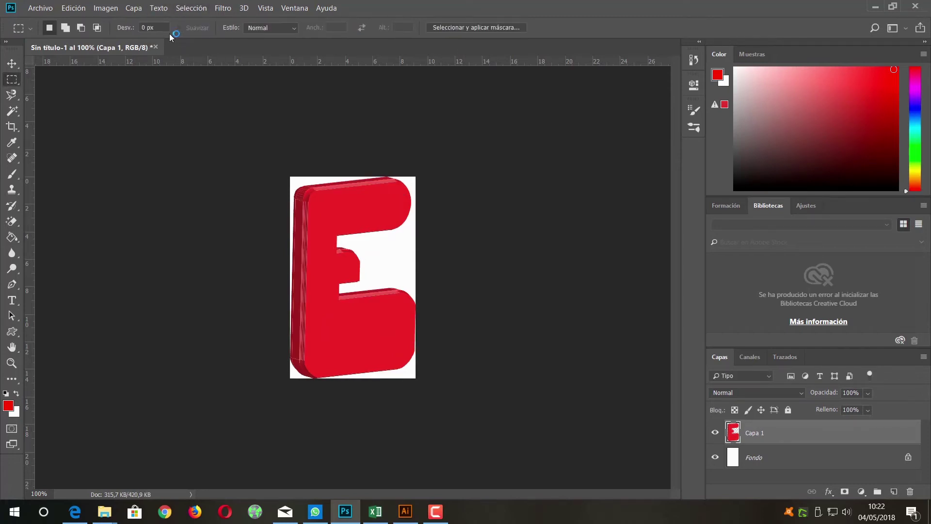
Use relative Canvas Size to add 20 cm to both the width and height.
click(107, 9)
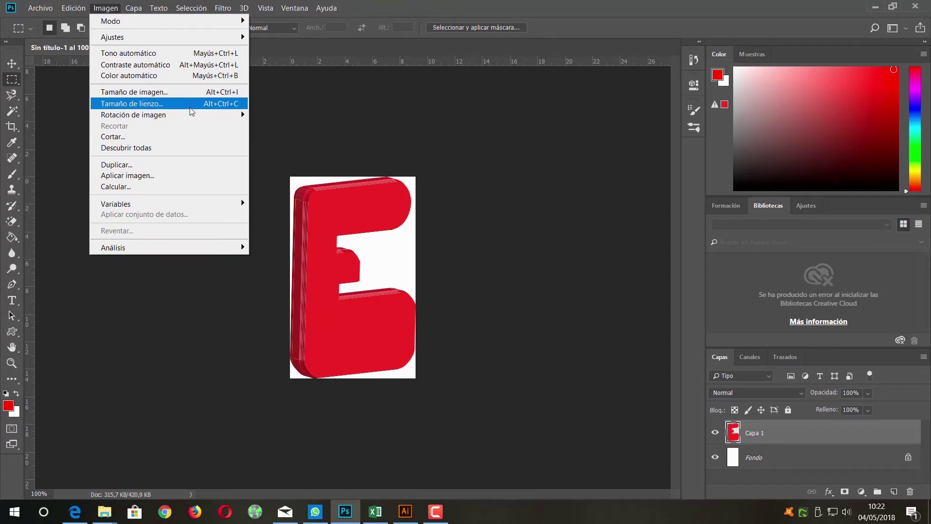
click(194, 104)
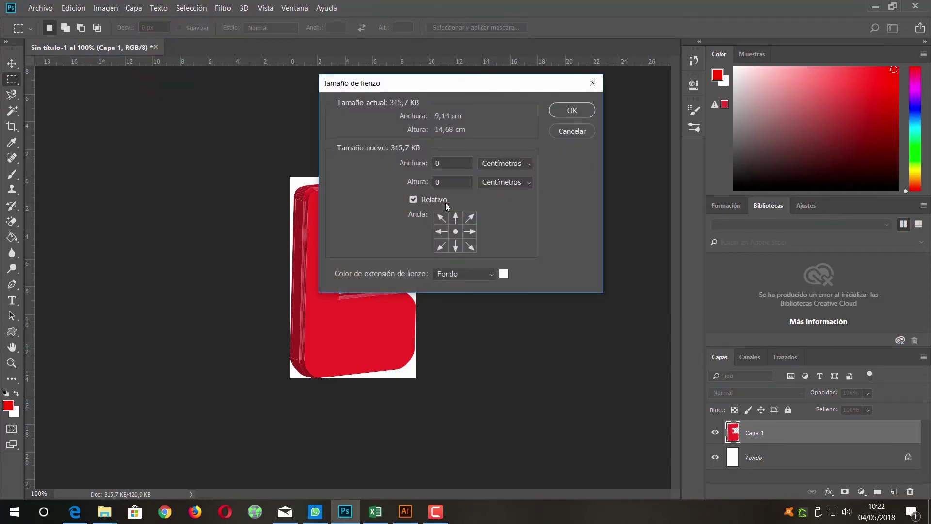
click(415, 200)
click(414, 200)
double_click(451, 164)
text(20)
key(Tab)
text(20)
click(567, 112)
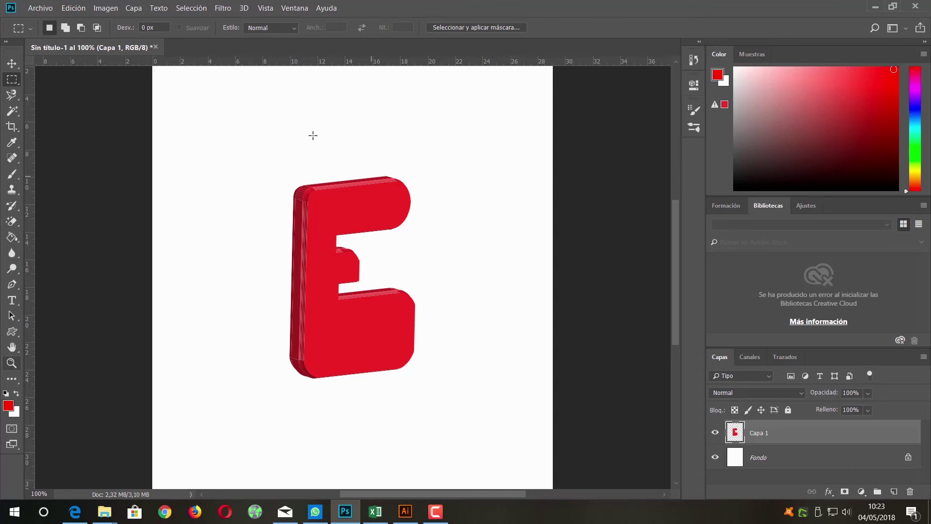
Select the Fondo layer and set the background colour to black (000000).
click(766, 458)
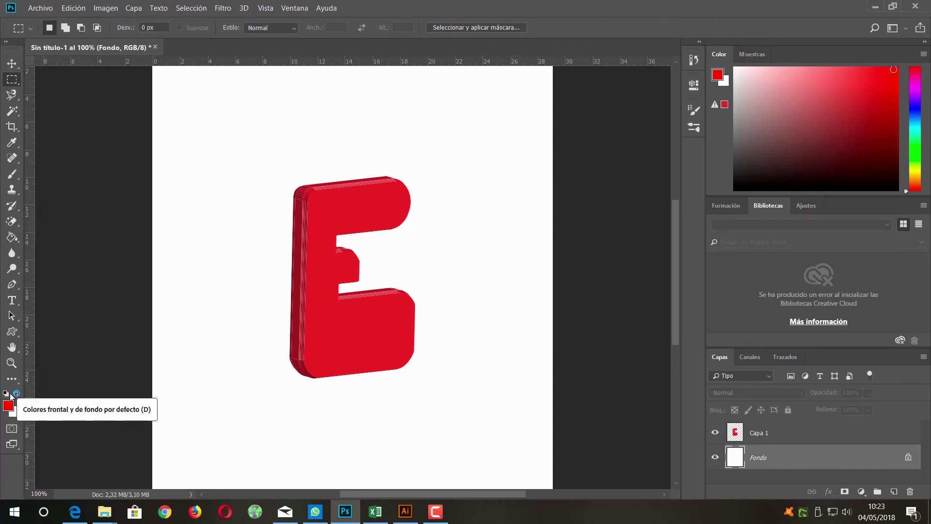
click(15, 412)
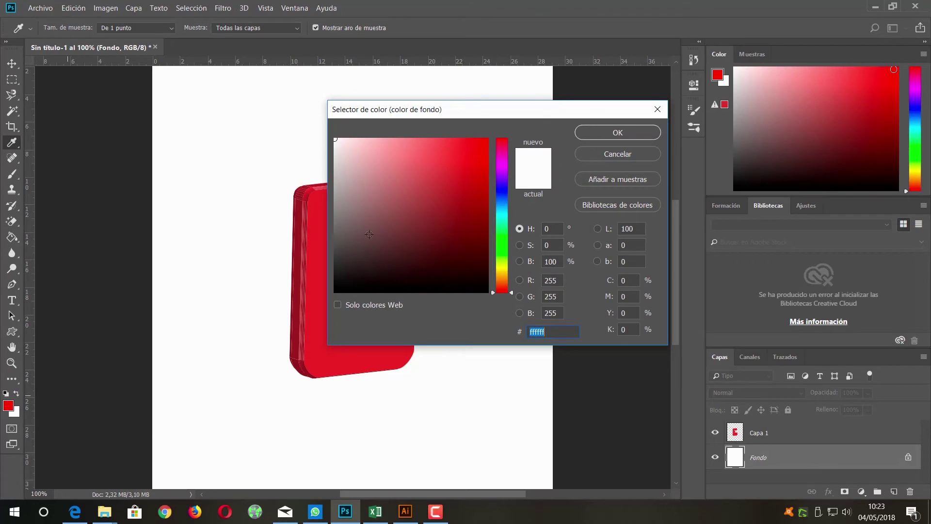
text(000000)
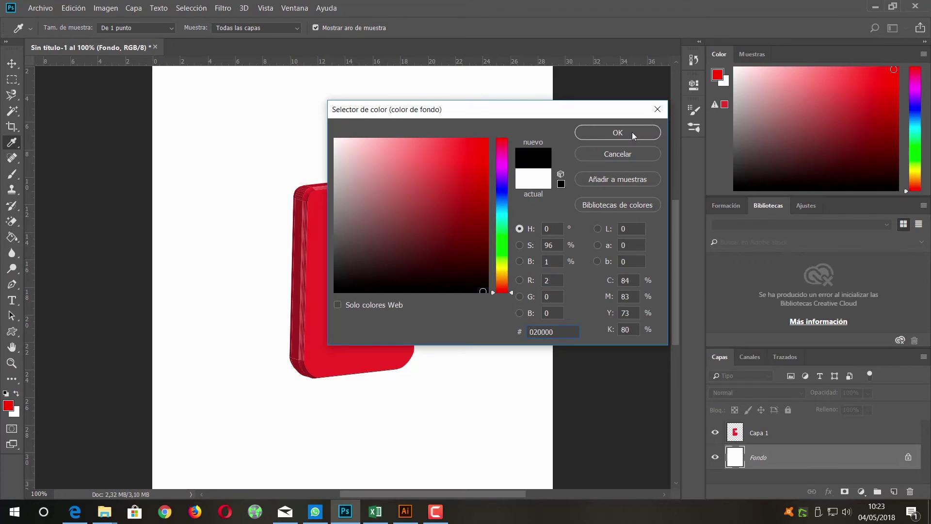
click(632, 131)
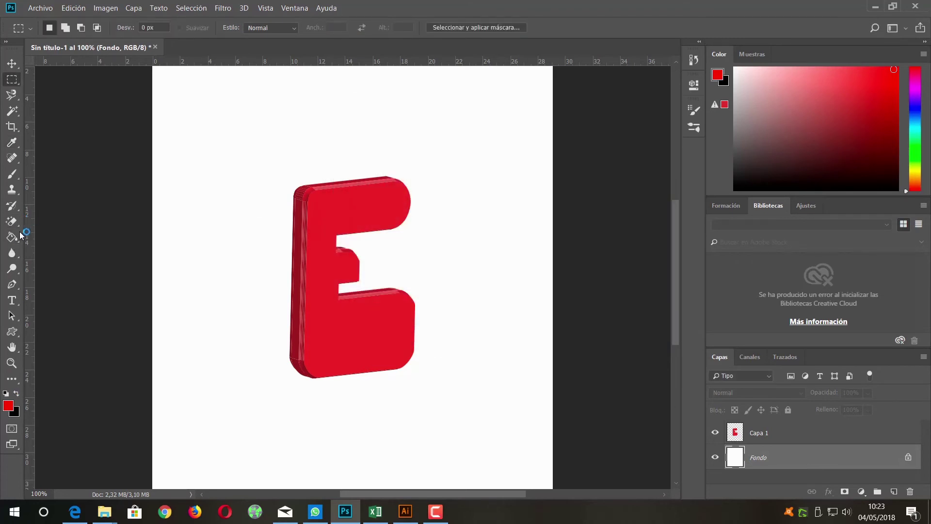
Replace an initial linear attempt with a radial red-to-black gradient dragged from the centre of Fondo.
click(11, 237)
right_click(11, 237)
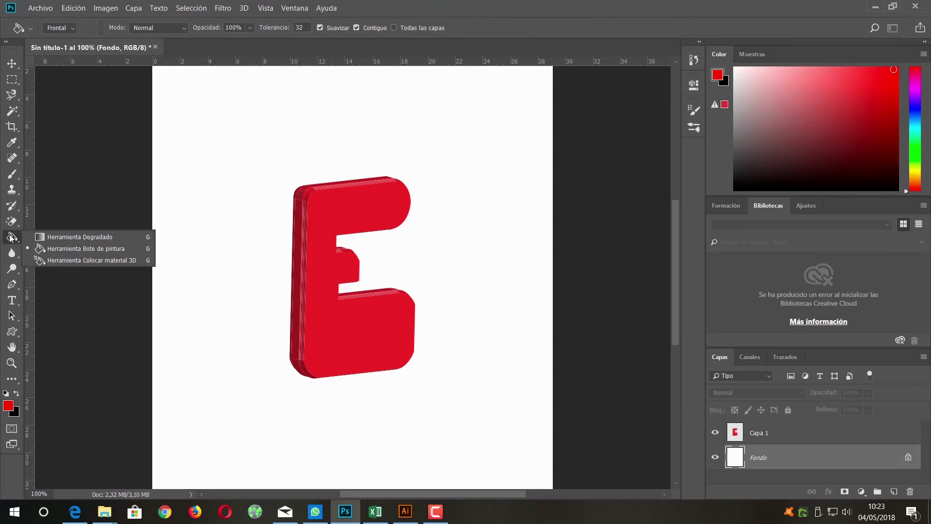
click(58, 239)
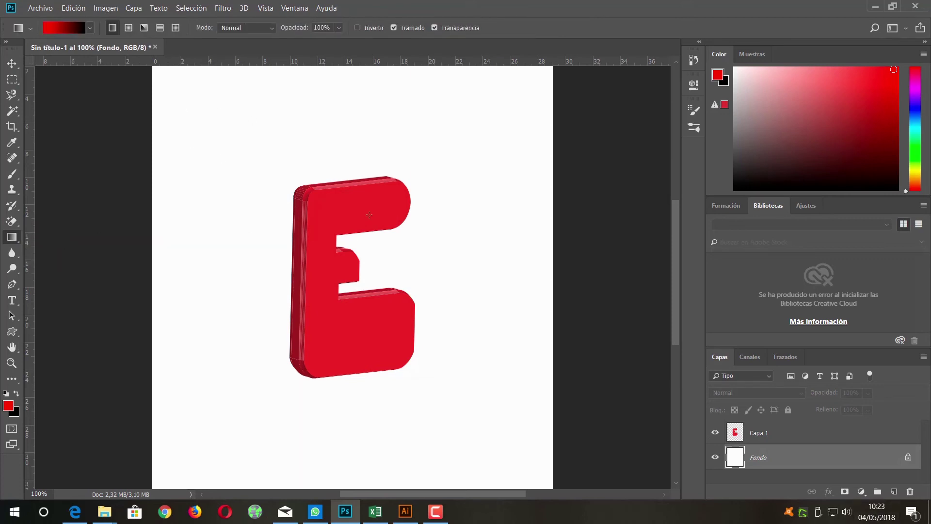
drag(177, 95, 517, 461)
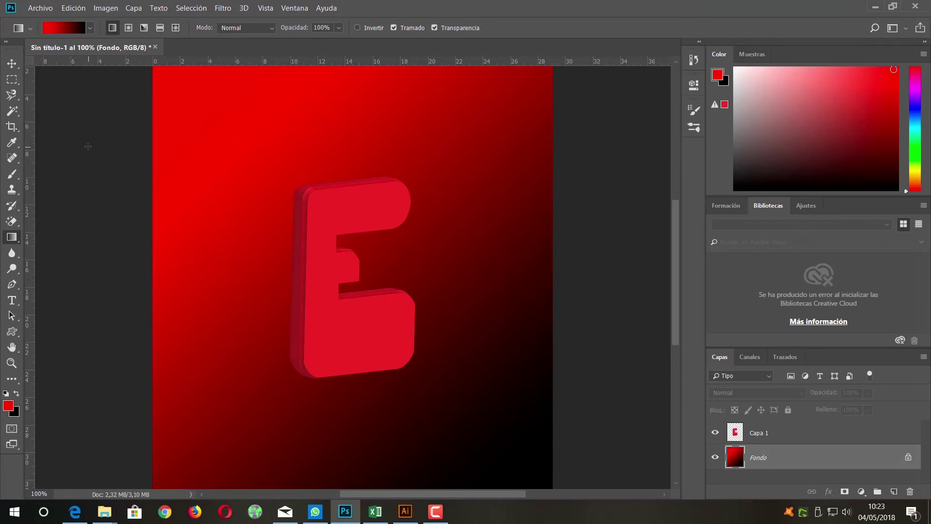
key(ctrl+z)
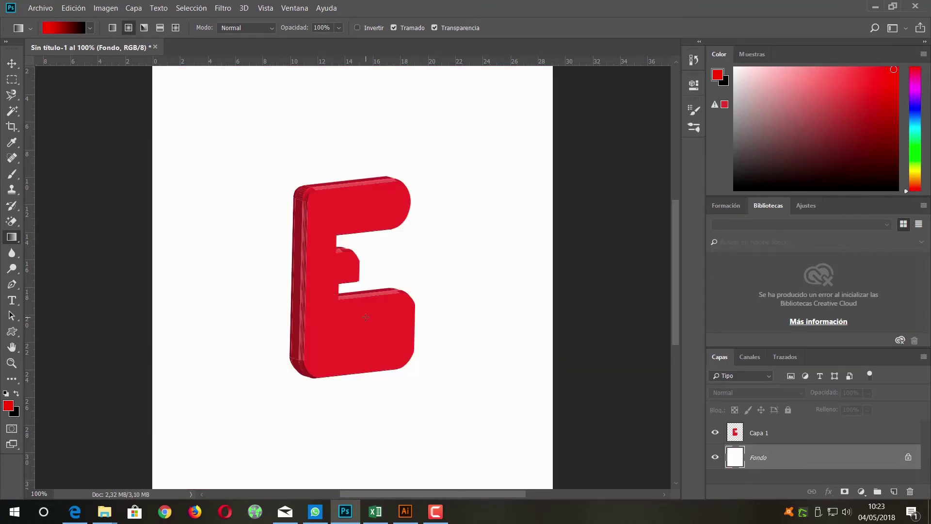
drag(365, 316, 213, 123)
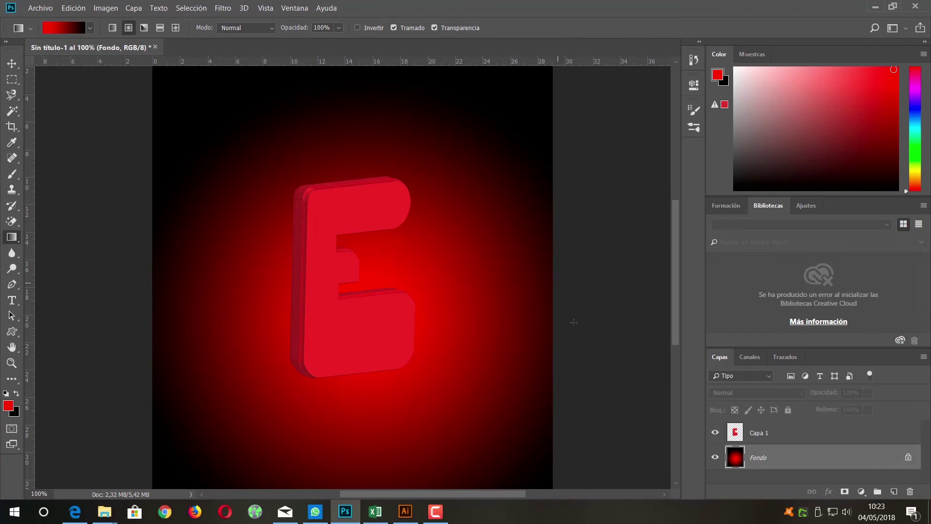
click(771, 432)
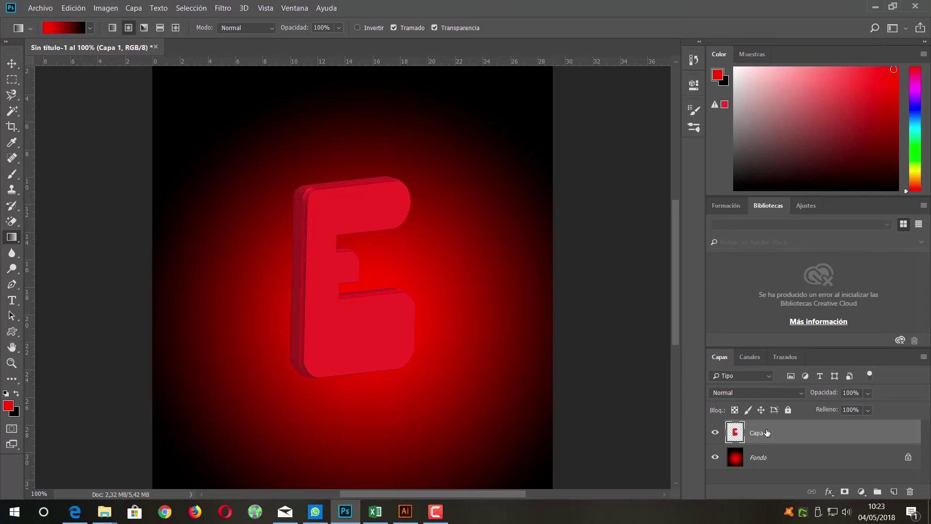
Load the E on Capa 1 as a selection and convert it into a work path.
ctrl+click(736, 433)
click(778, 358)
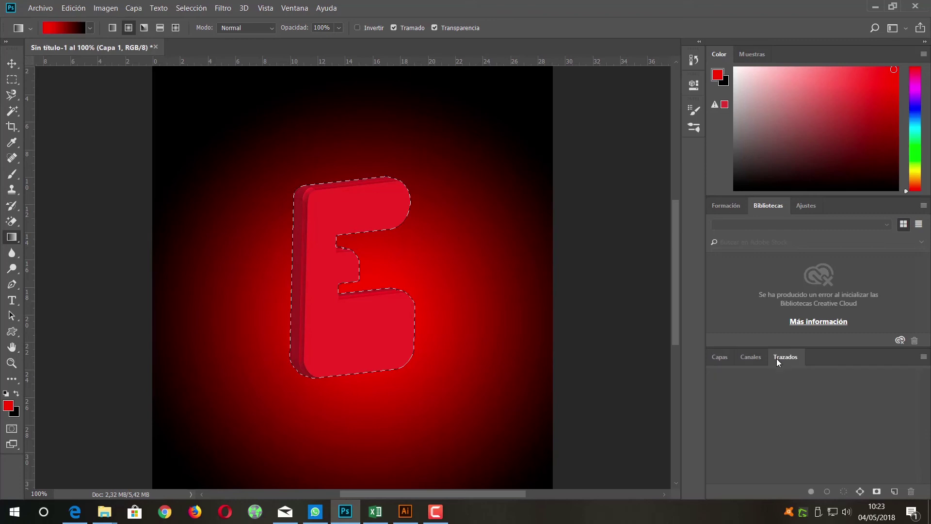
click(860, 491)
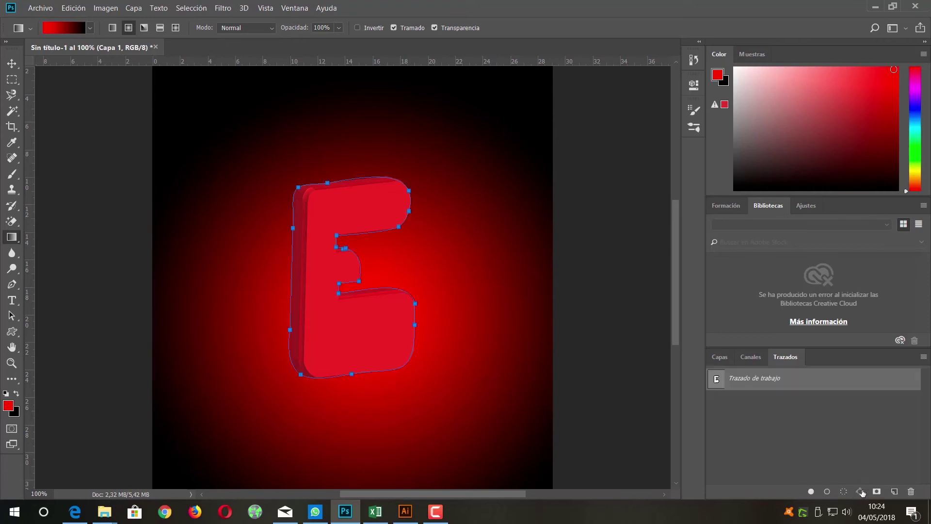
click(720, 358)
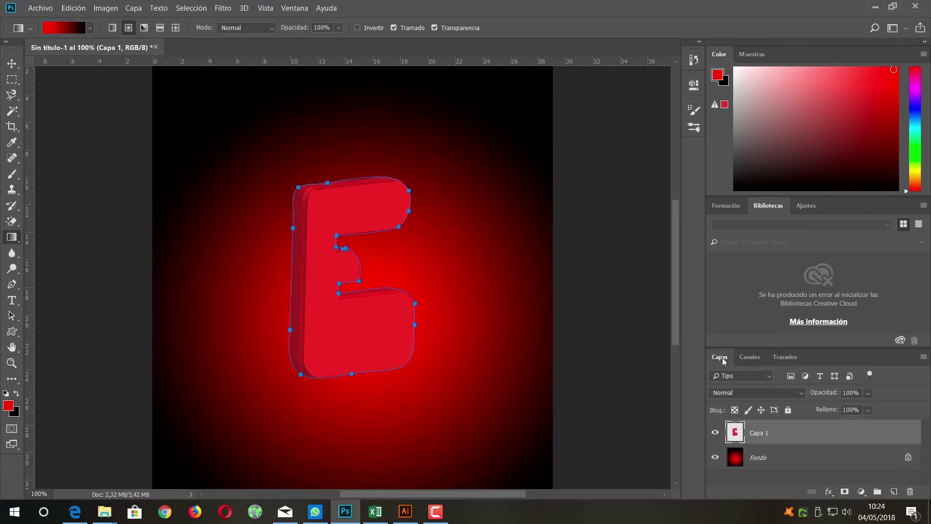
click(223, 9)
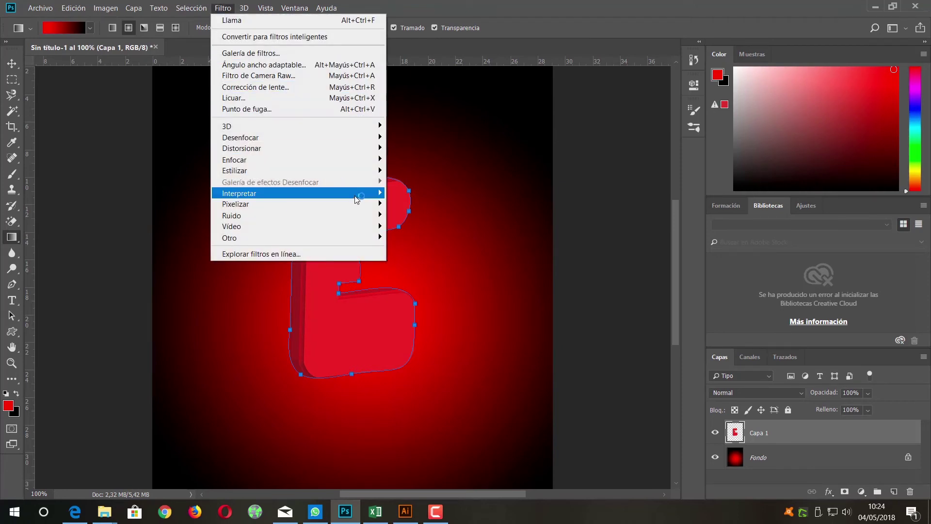
Render multiple Llama flames along the E's path with length 440, width 51 and interval 30.
click(407, 192)
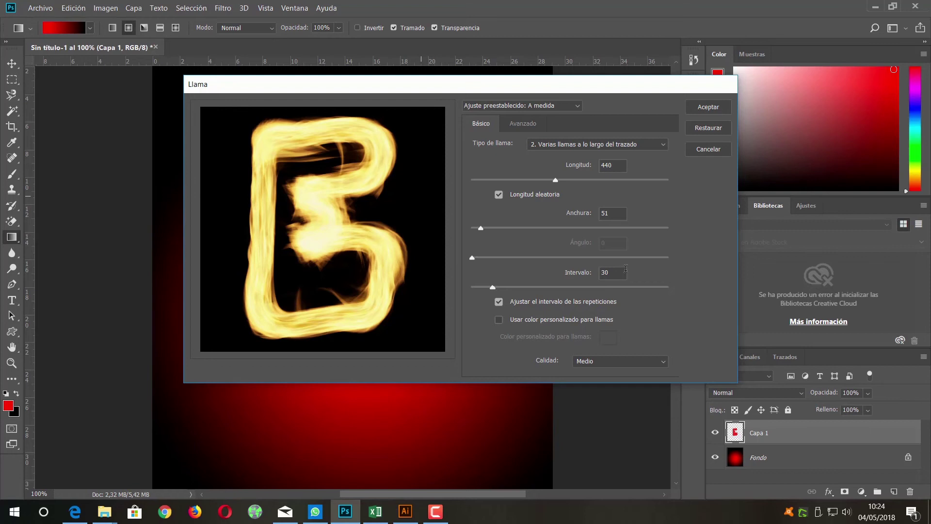
click(708, 106)
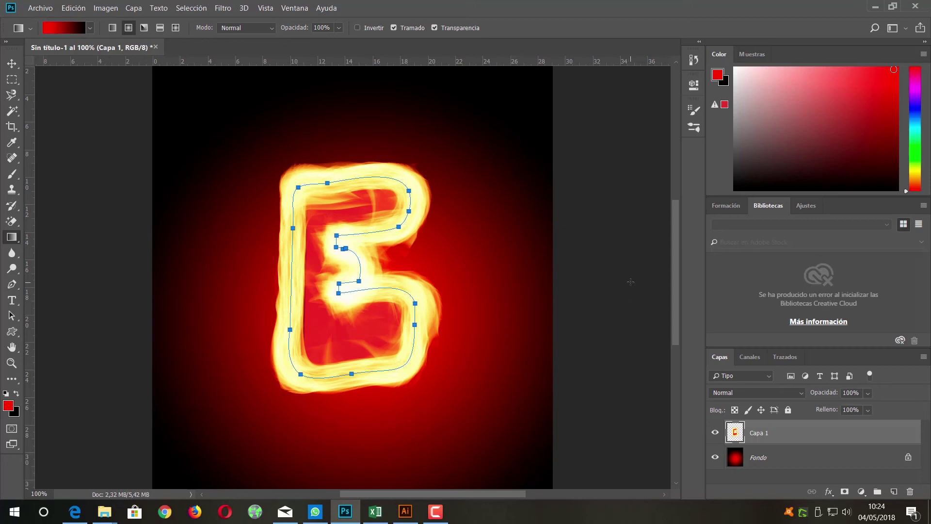
Load the work path as a selection, then deselect it to clear the E's outline.
click(795, 358)
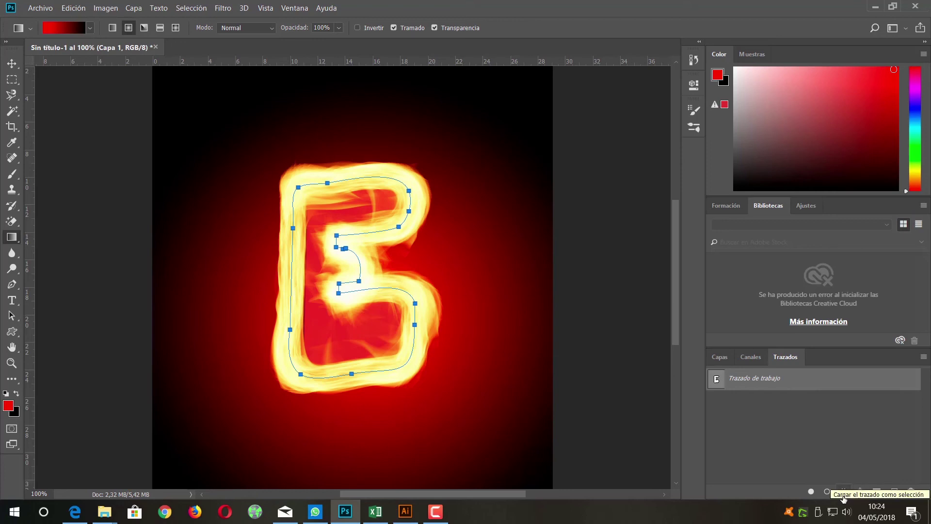
click(843, 491)
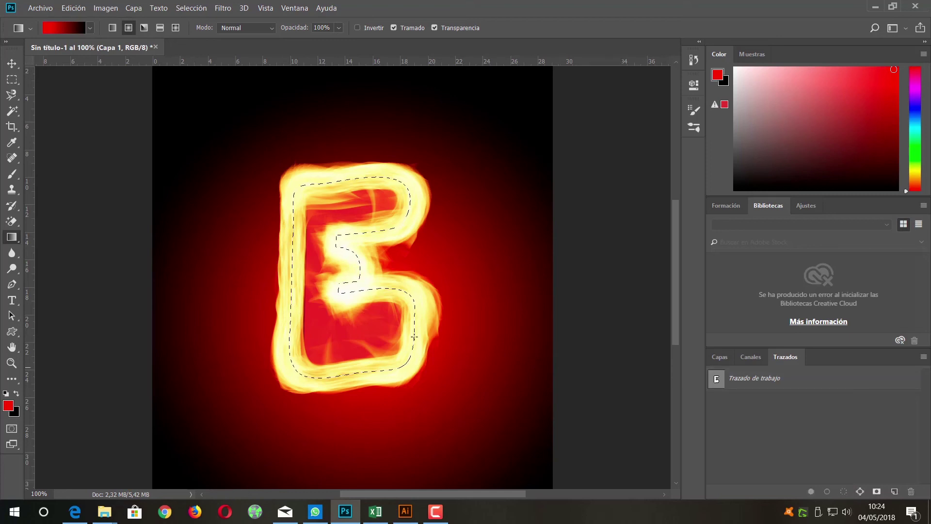
key(ctrl+d)
click(721, 358)
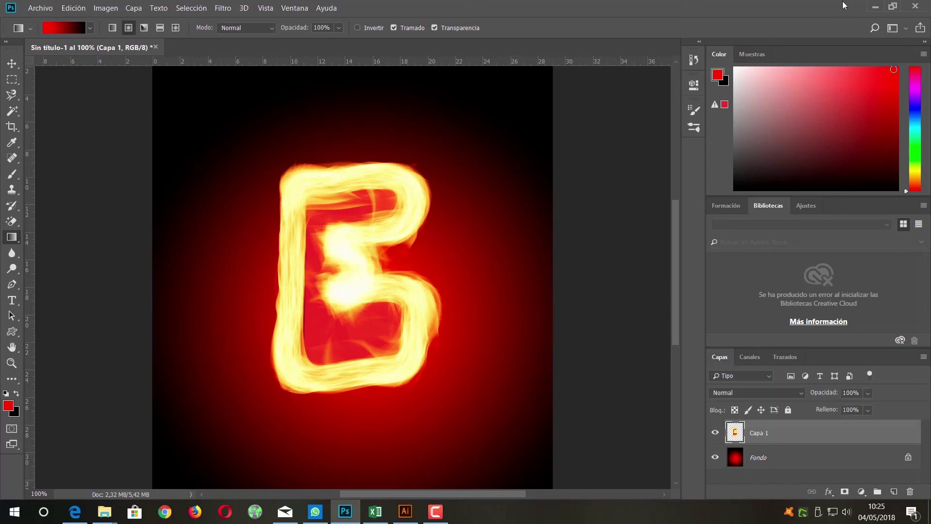
Minimise the Photoshop window, then the Illustrator window.
click(875, 10)
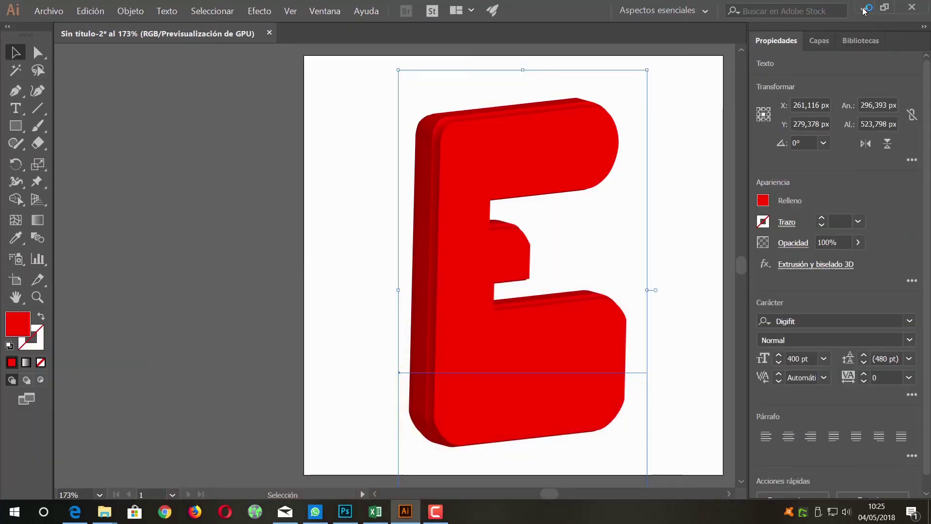
click(862, 8)
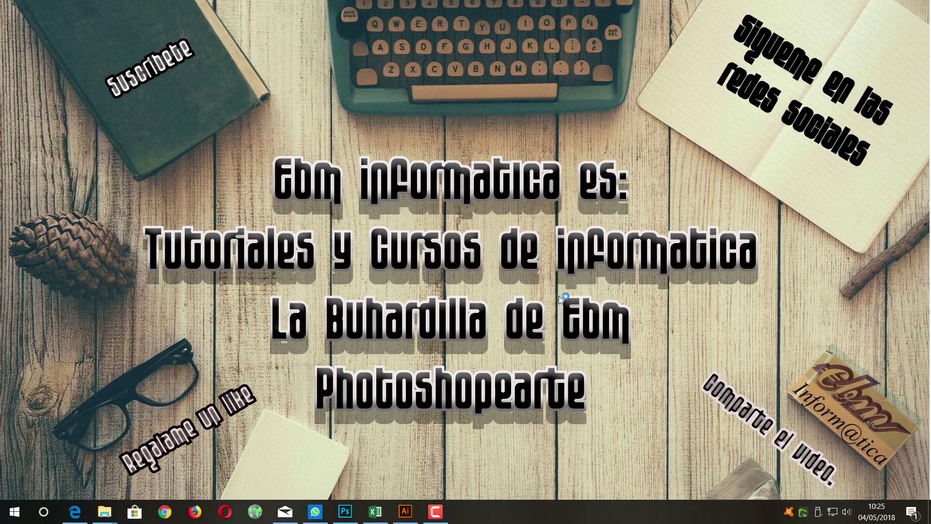